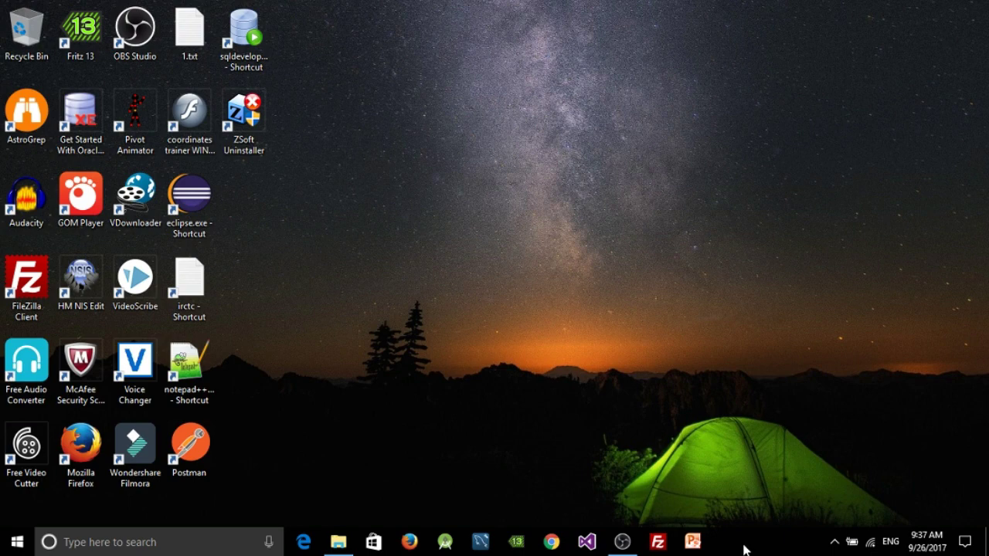
Launch Task Manager from the taskbar menu and show its Startup tab.
right_click(747, 549)
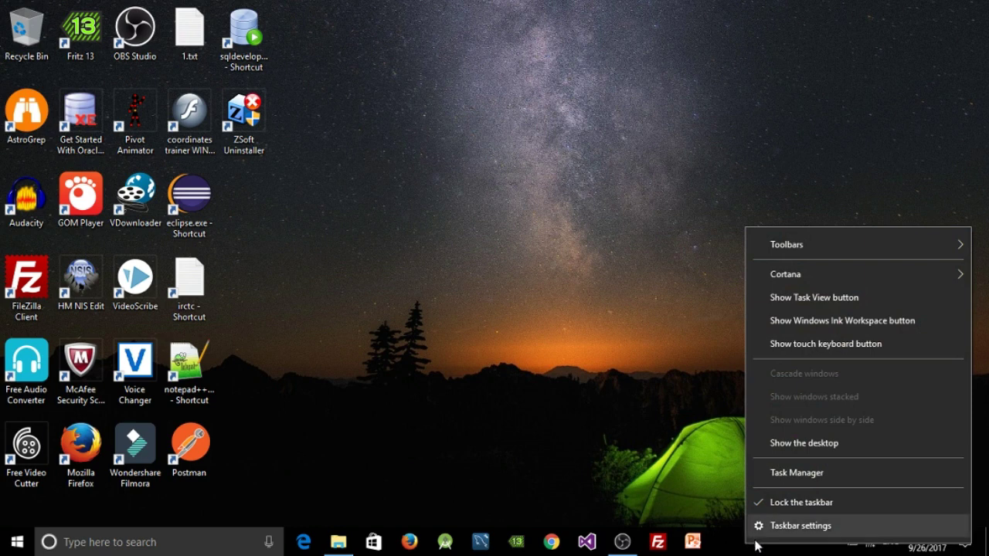
click(784, 473)
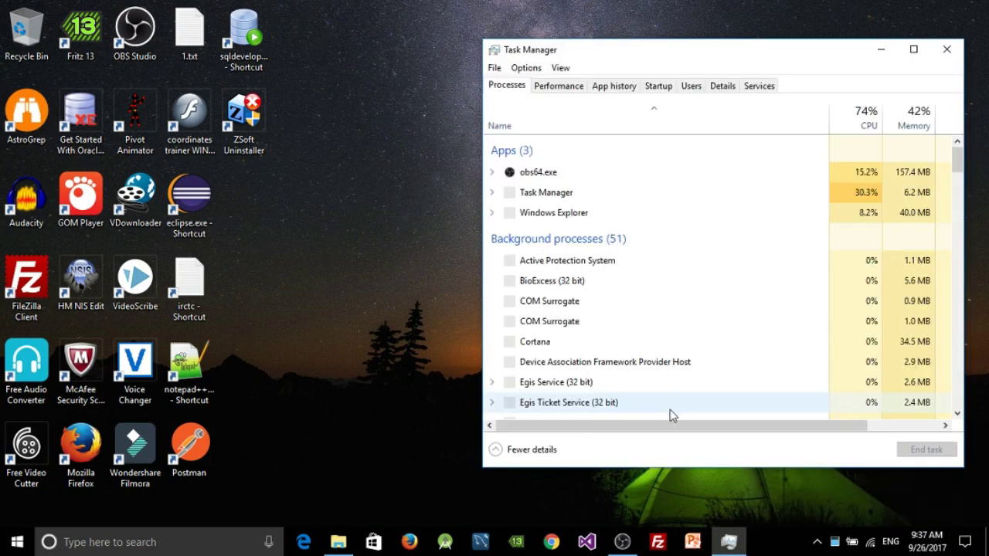
click(658, 87)
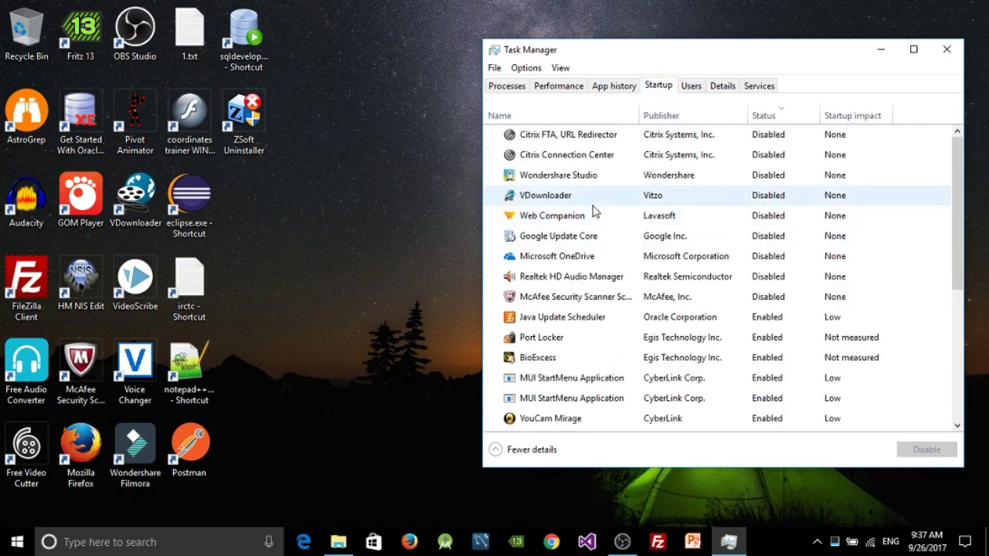
Scroll through the startup apps list to review each entry's status, including Realtek HD Audio Manager.
scroll(595, 212, down, 2)
scroll(595, 212, up, 2)
scroll(595, 213, down, 4)
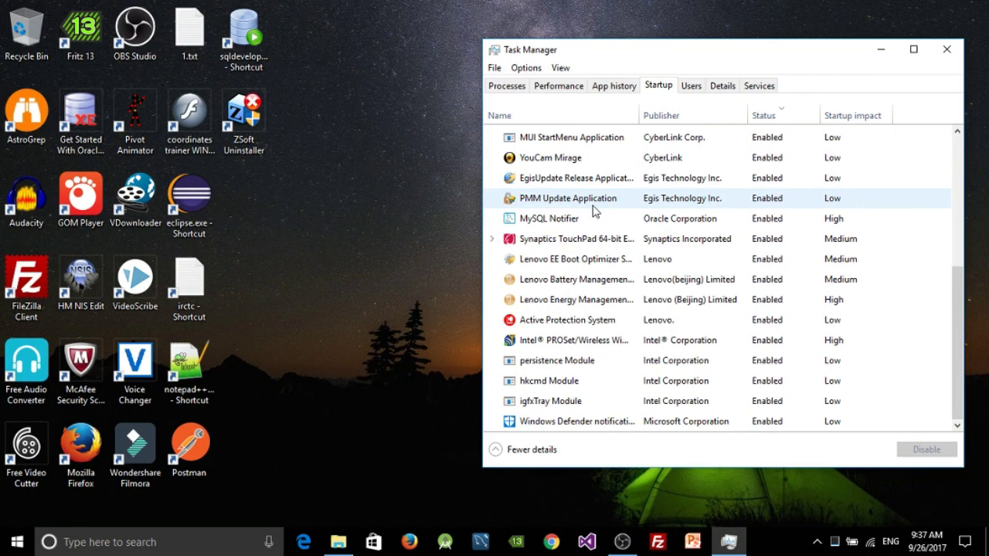
scroll(595, 212, up, 1)
scroll(594, 213, up, 2)
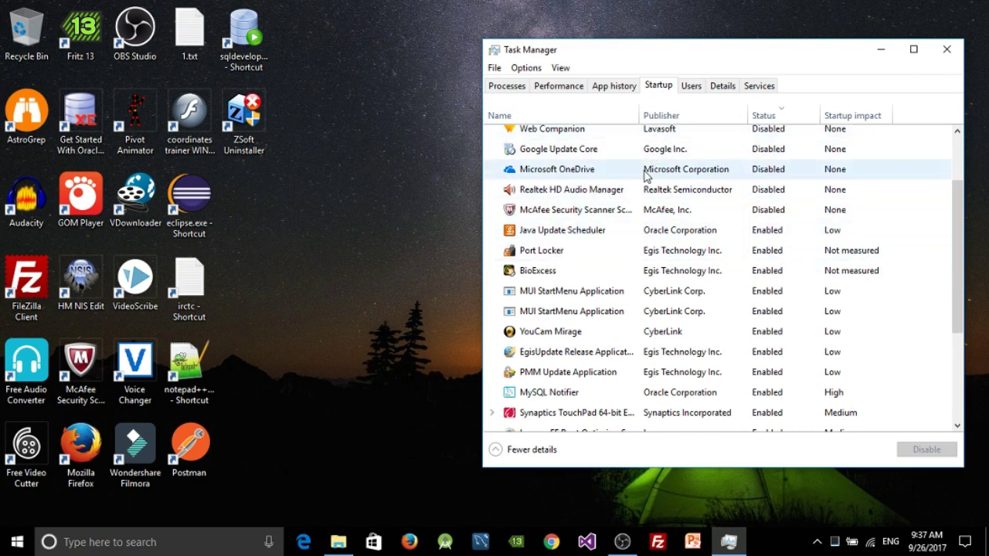
scroll(575, 212, down, 2)
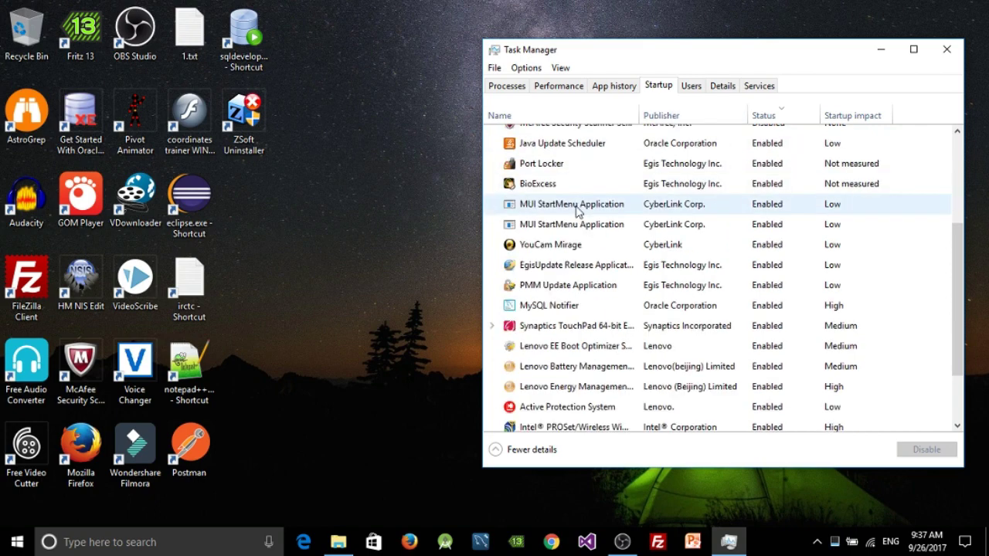
scroll(575, 212, down, 2)
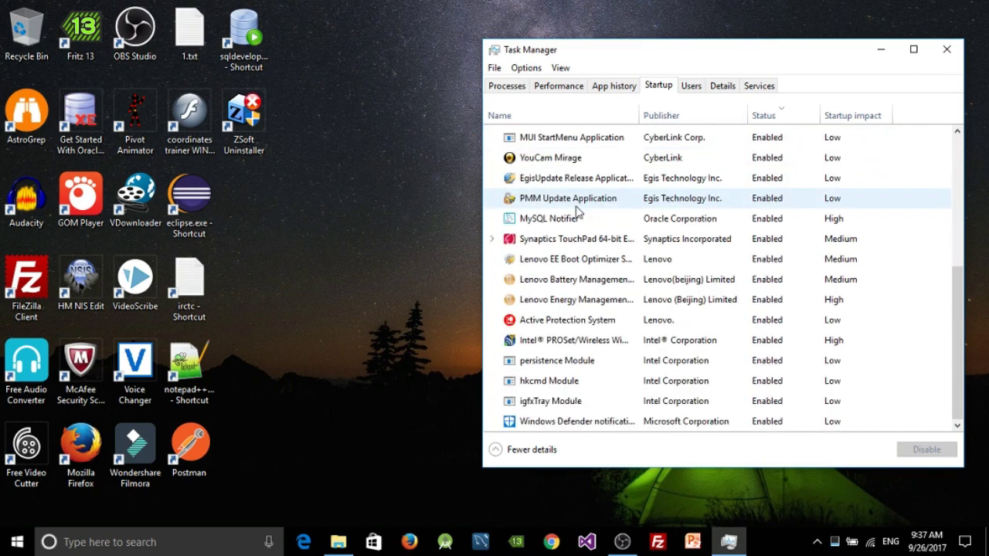
scroll(578, 215, up, 1)
scroll(577, 213, up, 1)
scroll(577, 212, up, 1)
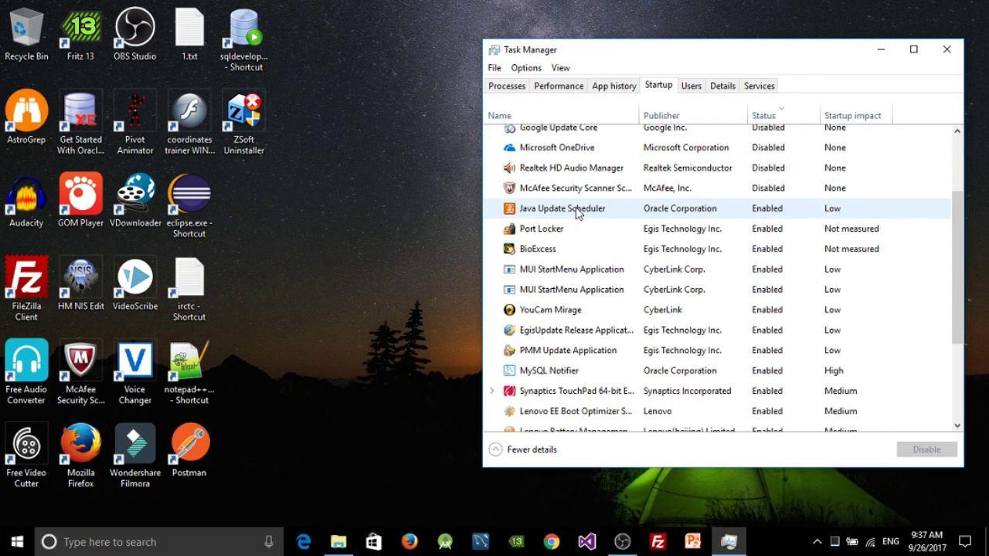
scroll(577, 189, up, 1)
scroll(578, 189, up, 1)
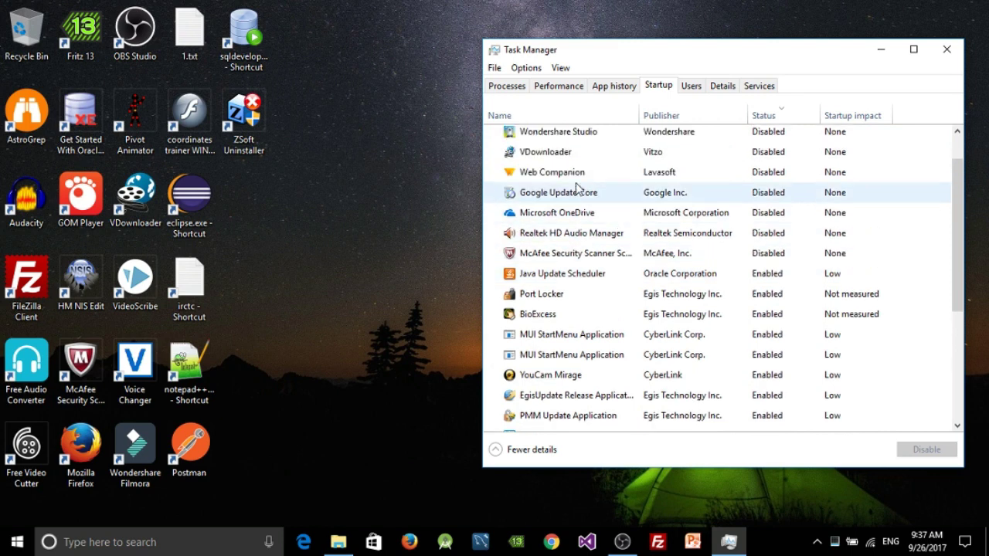
Select Realtek HD Audio Manager and view its actions, leaving it Disabled.
click(581, 238)
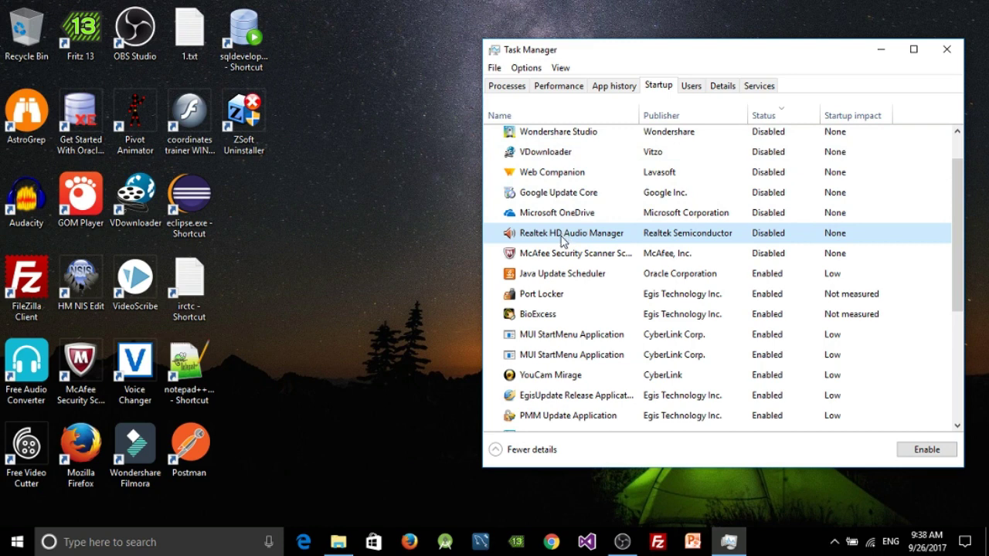
right_click(562, 241)
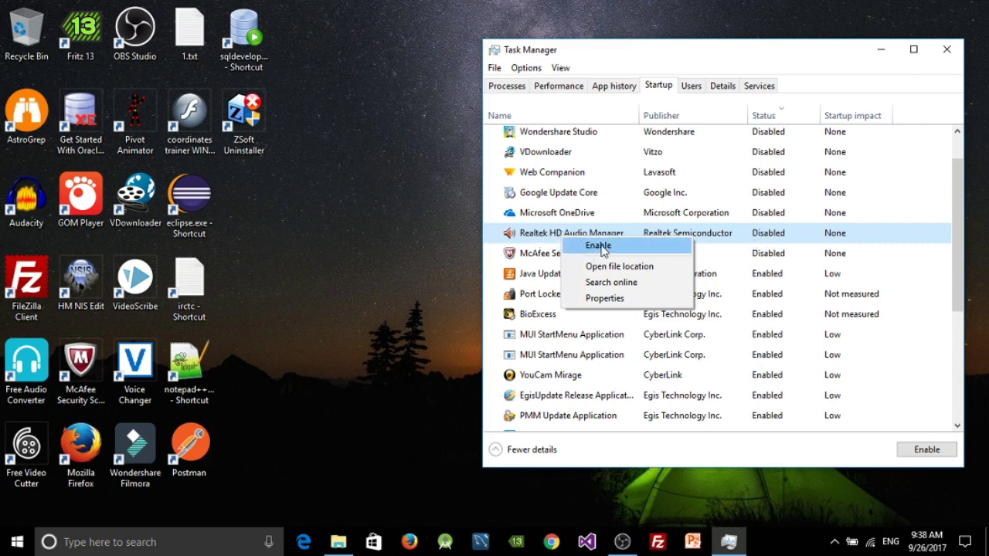
click(516, 238)
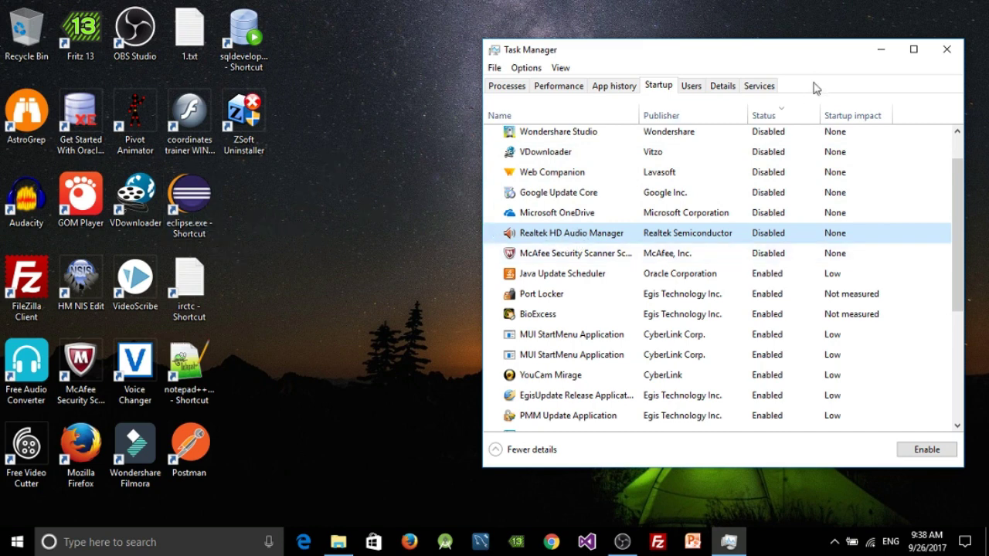
Close Task Manager, then briefly reveal and hide the hidden tray icons.
click(940, 58)
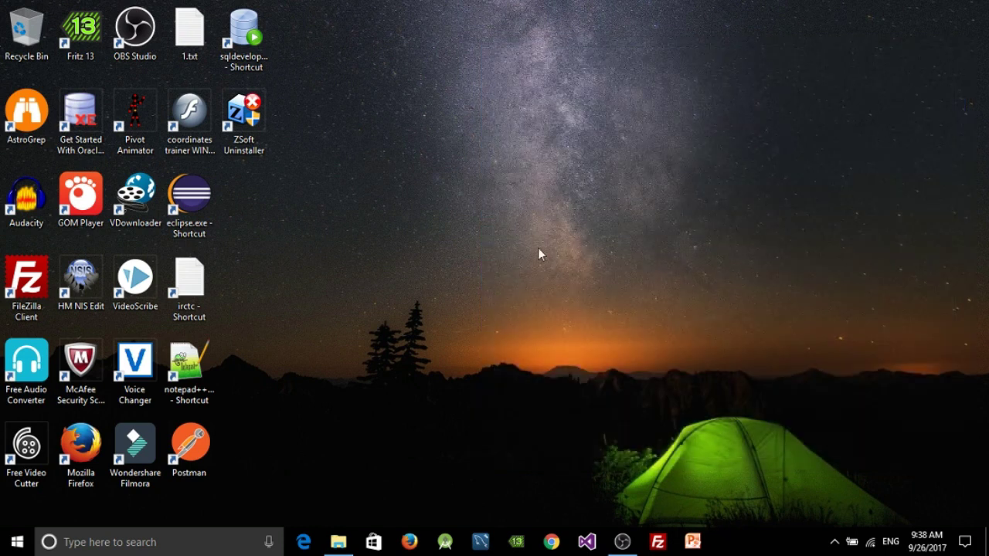
click(835, 542)
click(599, 367)
Launch Device Manager from the Win+X menu and select Mice and other pointing devices.
right_click(17, 547)
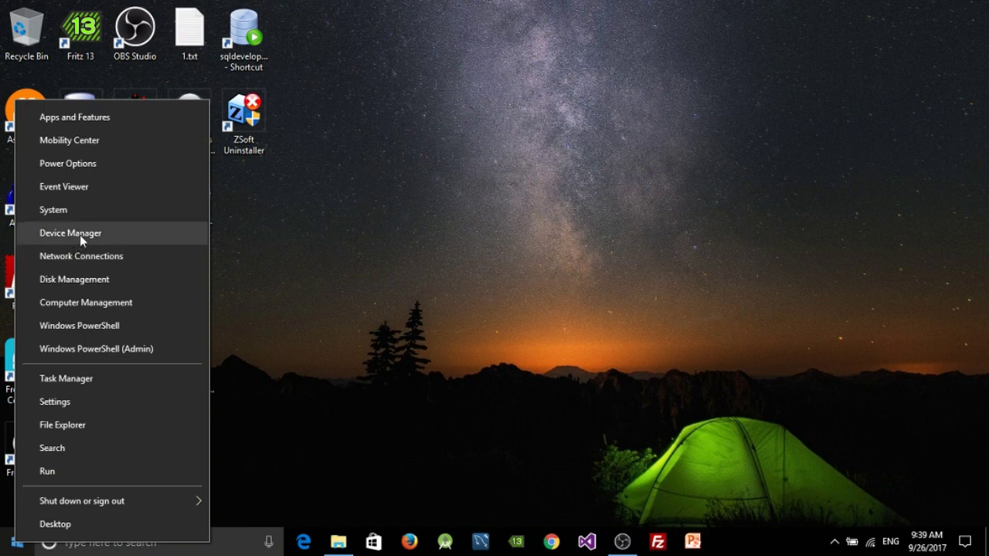
click(80, 236)
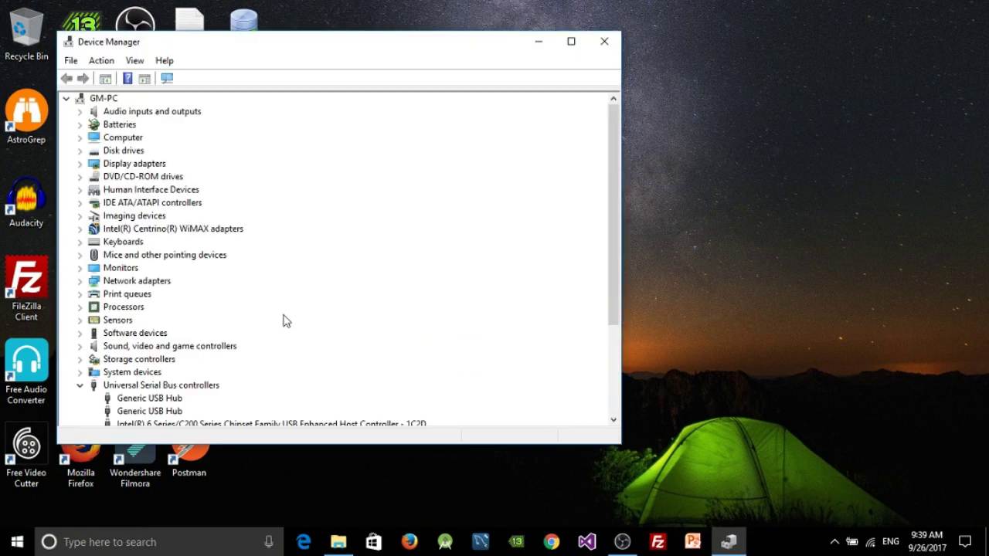
scroll(114, 120, down, 1)
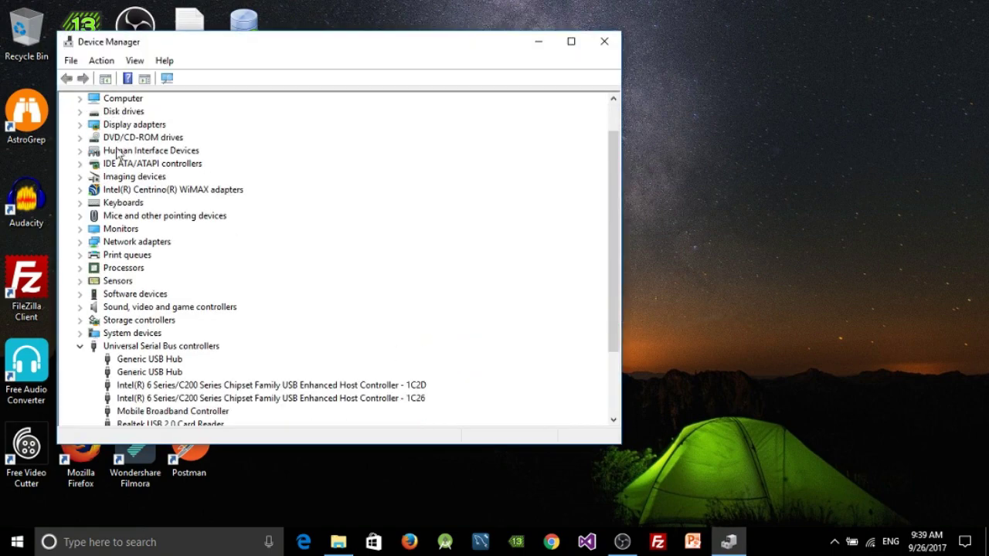
scroll(128, 197, down, 1)
scroll(128, 200, down, 1)
scroll(128, 200, down, 1)
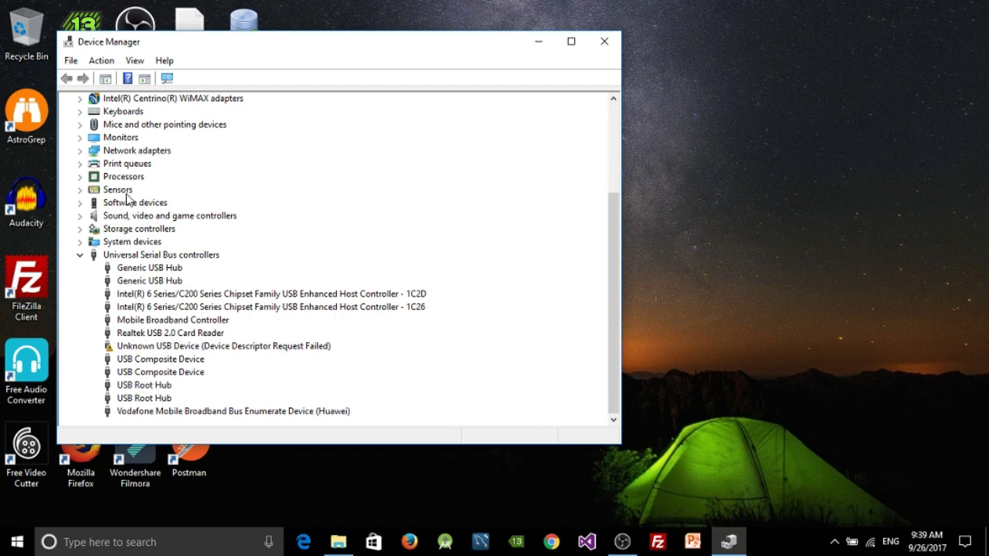
scroll(128, 199, up, 1)
scroll(129, 203, up, 1)
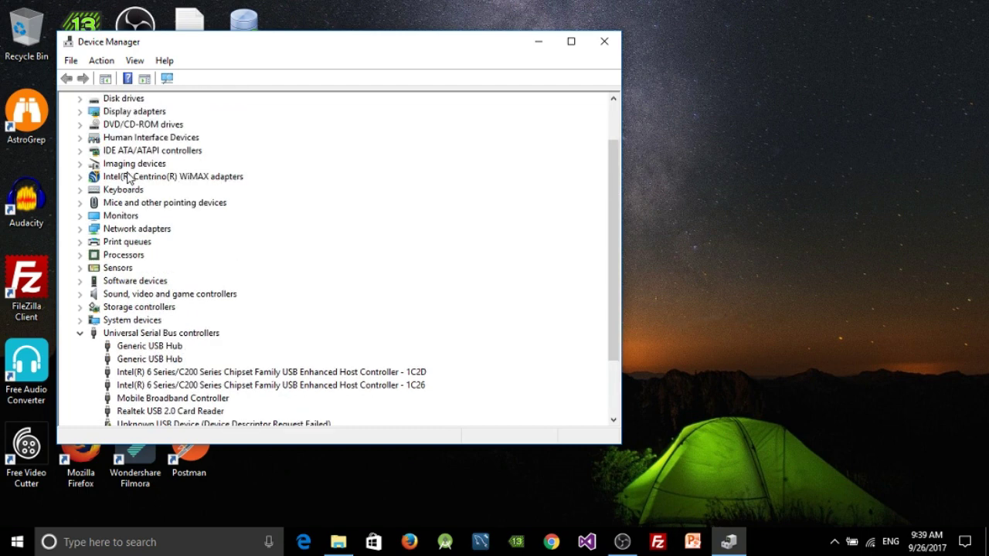
click(122, 204)
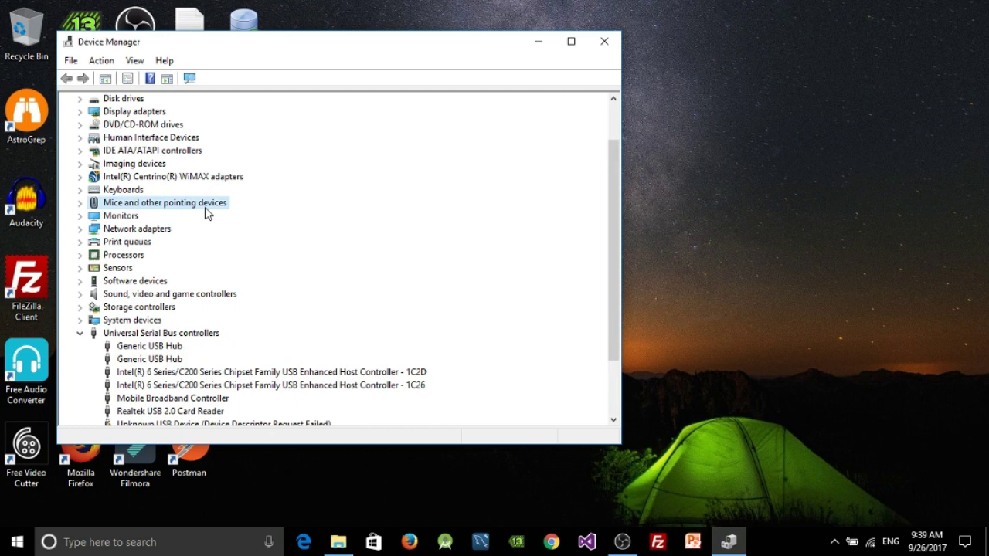
Expand Mice and other pointing devices and view the HID-compliant mouse and Lenovo Pointing Device actions.
click(80, 203)
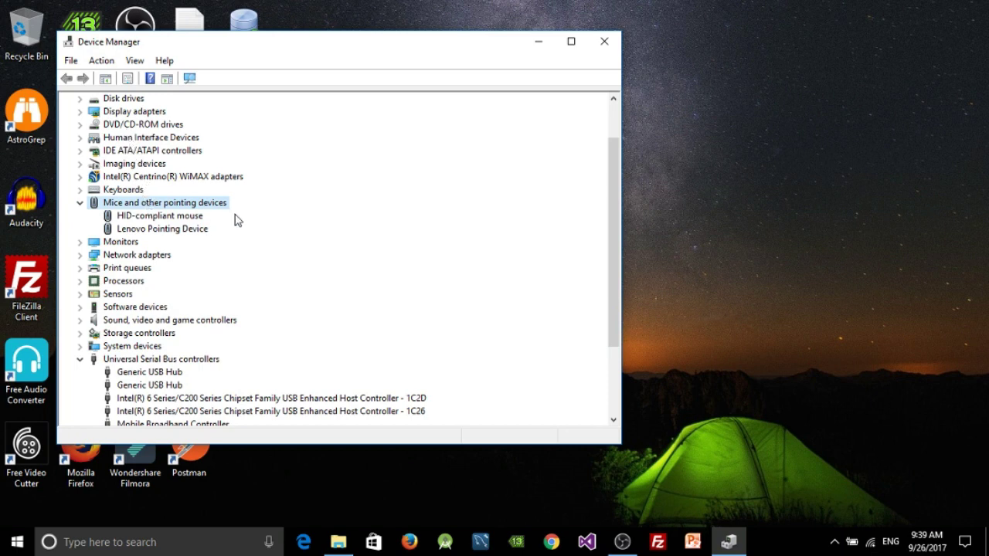
click(136, 220)
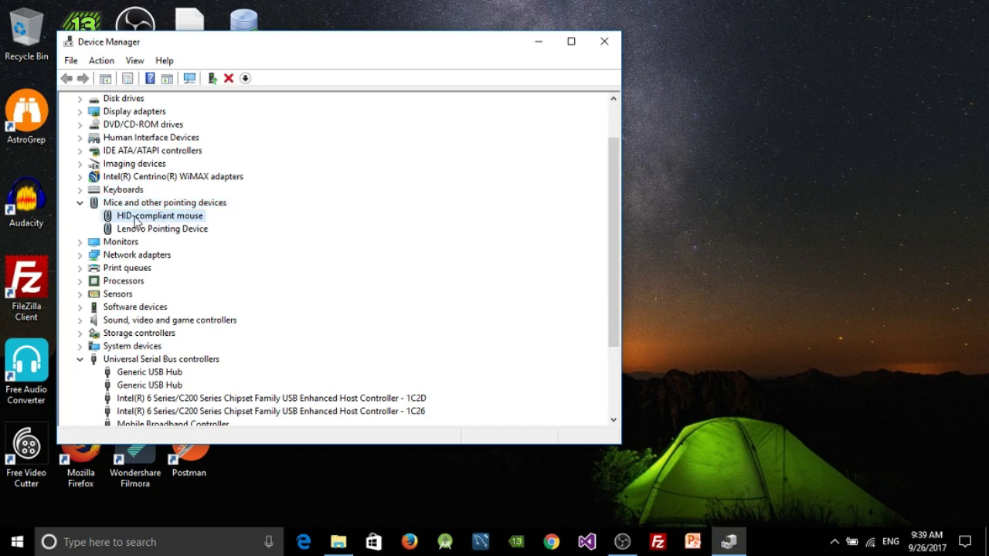
right_click(169, 220)
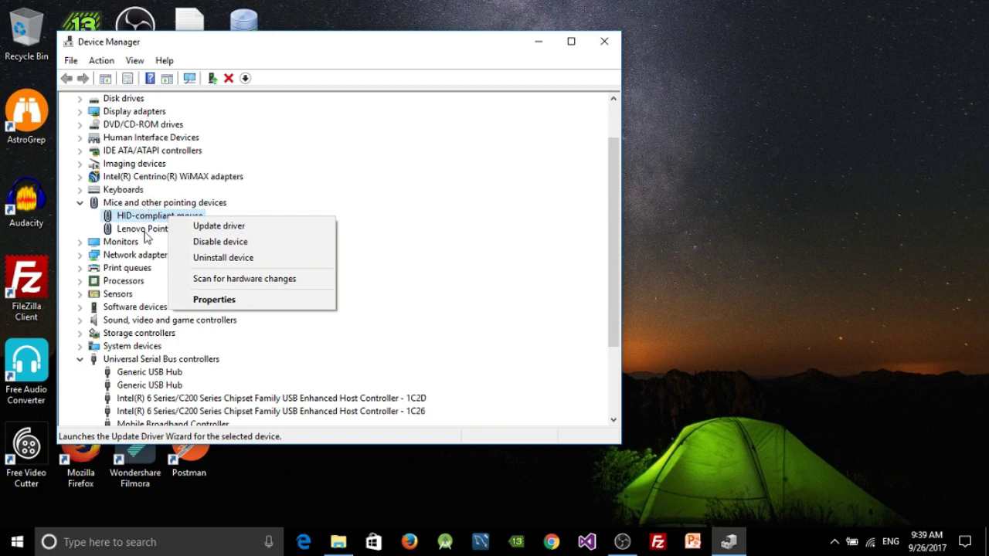
click(145, 234)
right_click(158, 232)
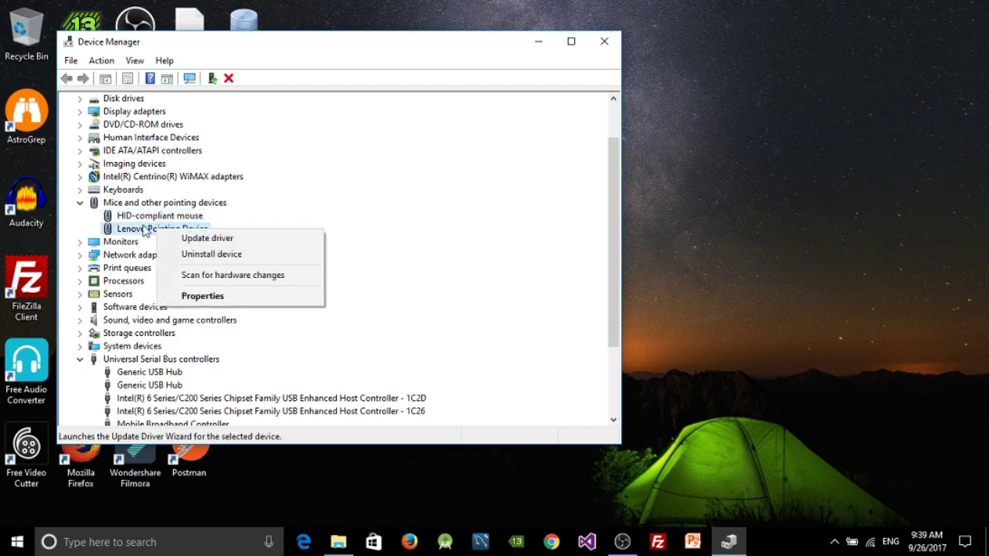
click(127, 204)
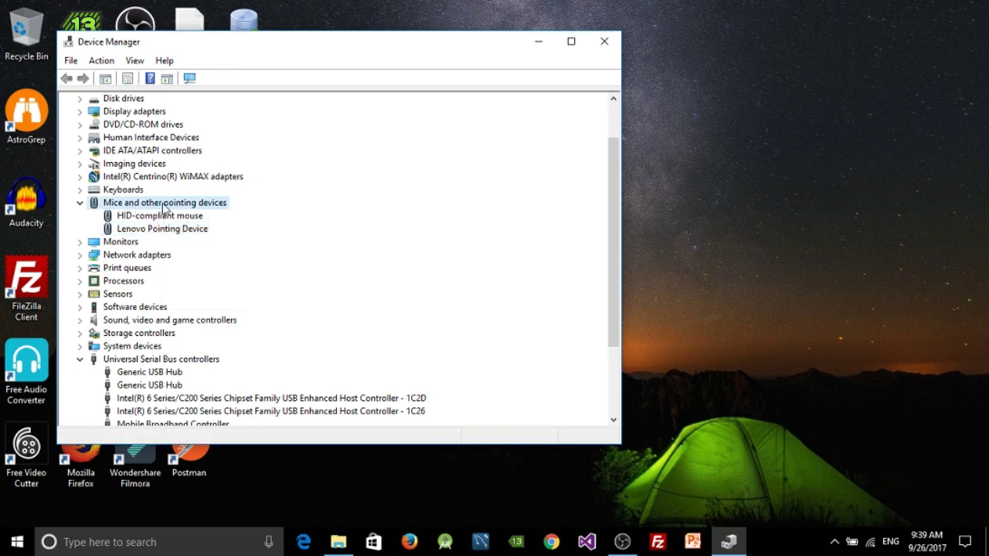
Recheck the category's actions and the HID-compliant mouse's Update driver option.
right_click(163, 206)
right_click(155, 217)
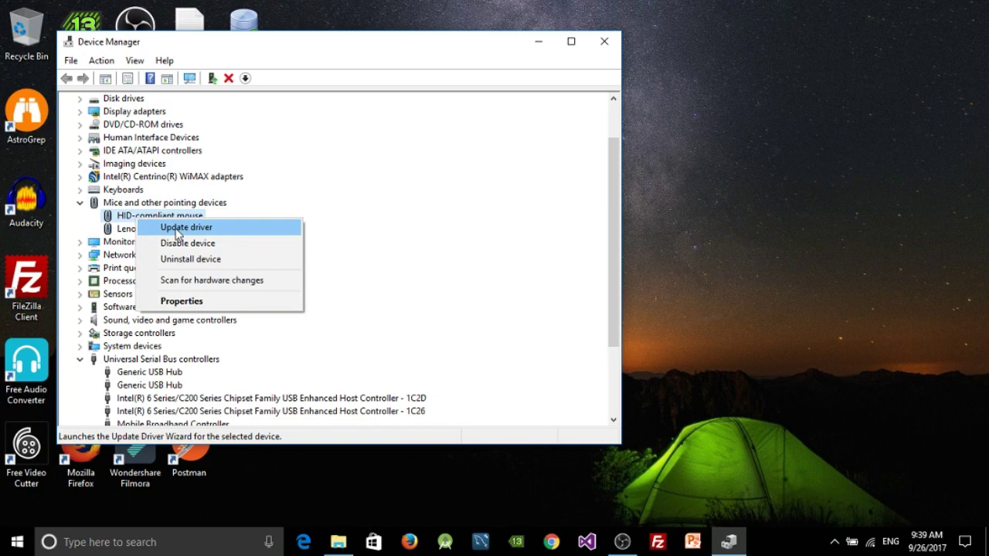
click(122, 231)
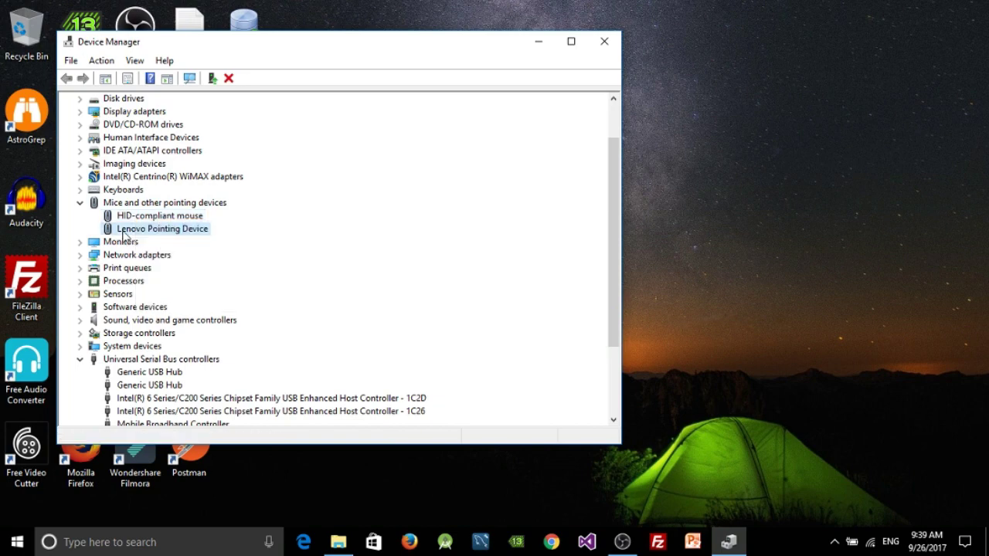
Close the Device Manager window, returning to the empty desktop.
click(602, 43)
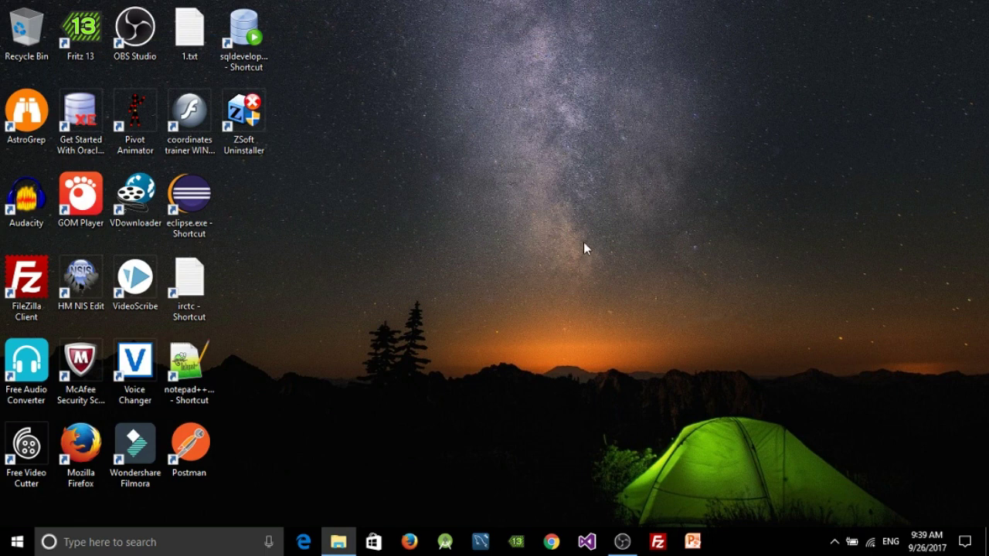